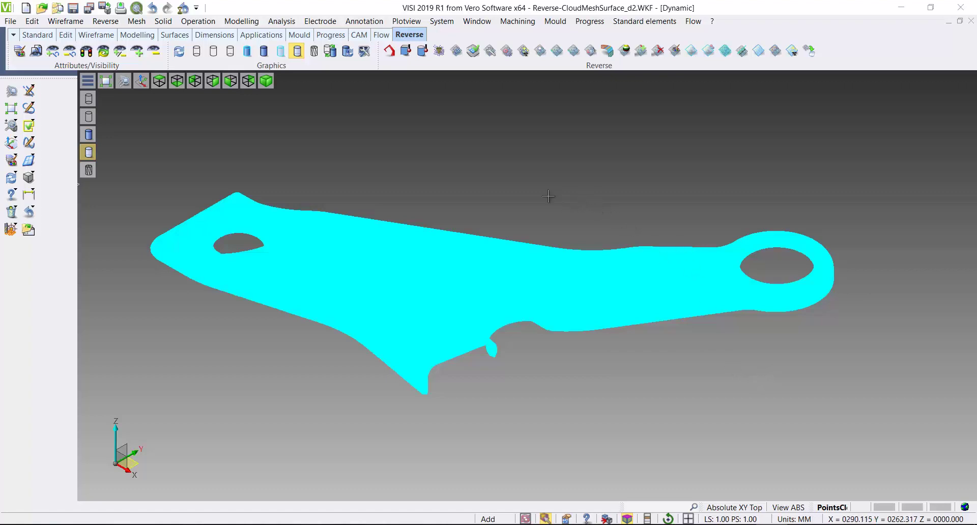
Mesh the scanned bracket pointset into a 60355-triangle mesh on the Mesh layer
click(456, 51)
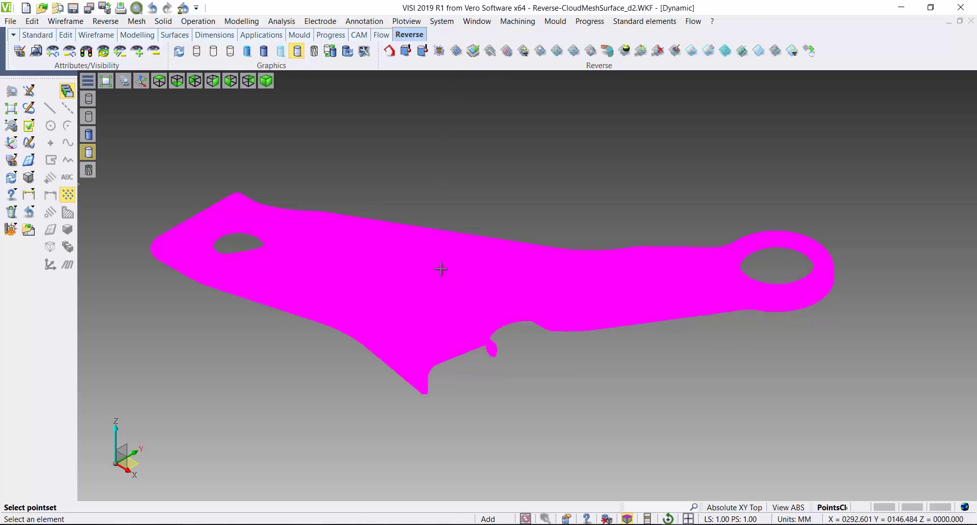
click(441, 270)
click(794, 442)
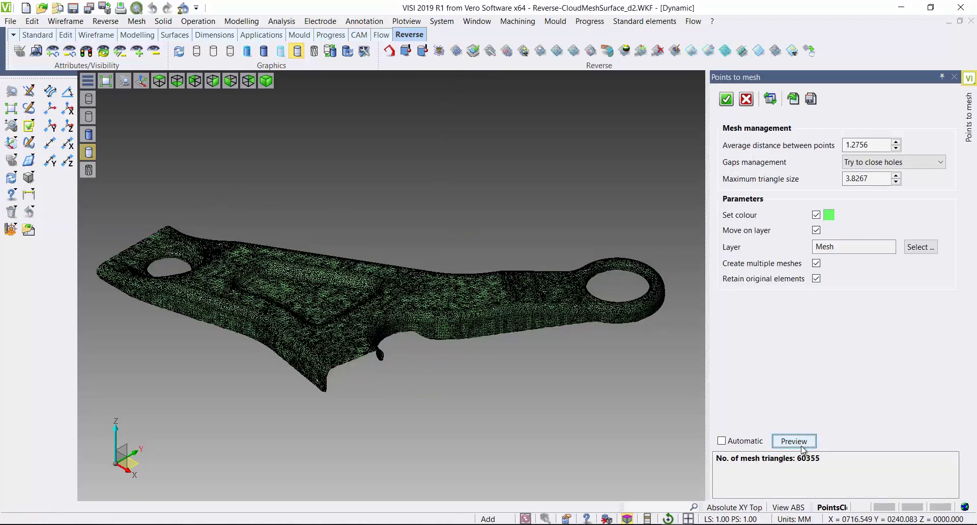
click(726, 100)
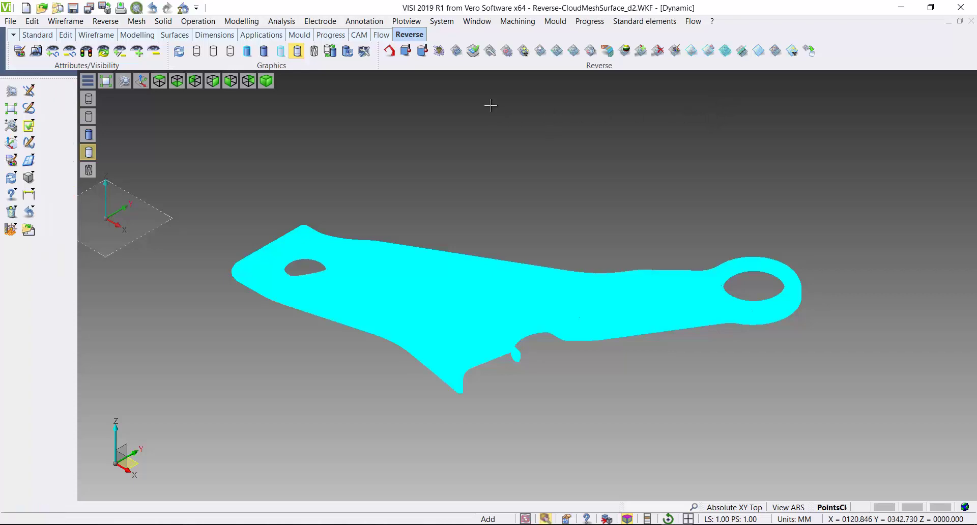
Refine the bracket mesh against its pointset at 0.2 deviation onto the Refined layer
click(489, 51)
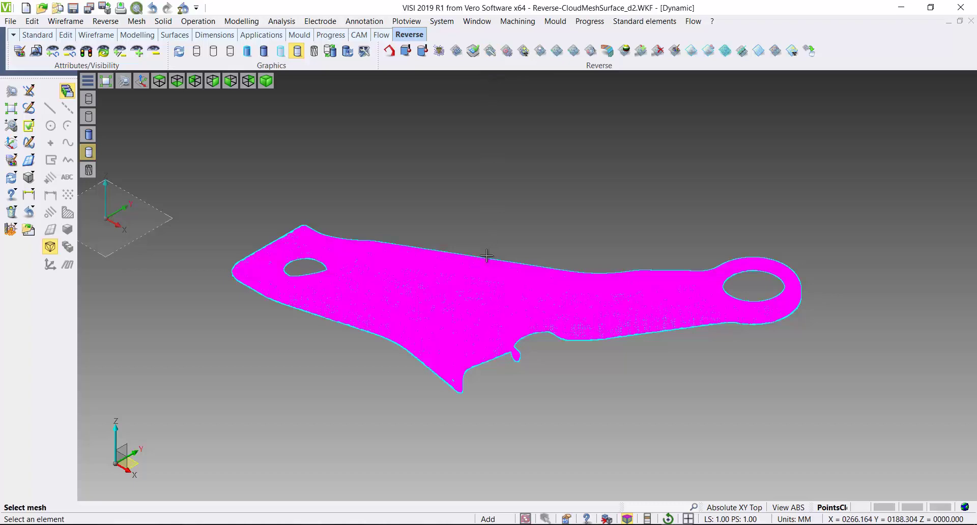
click(485, 256)
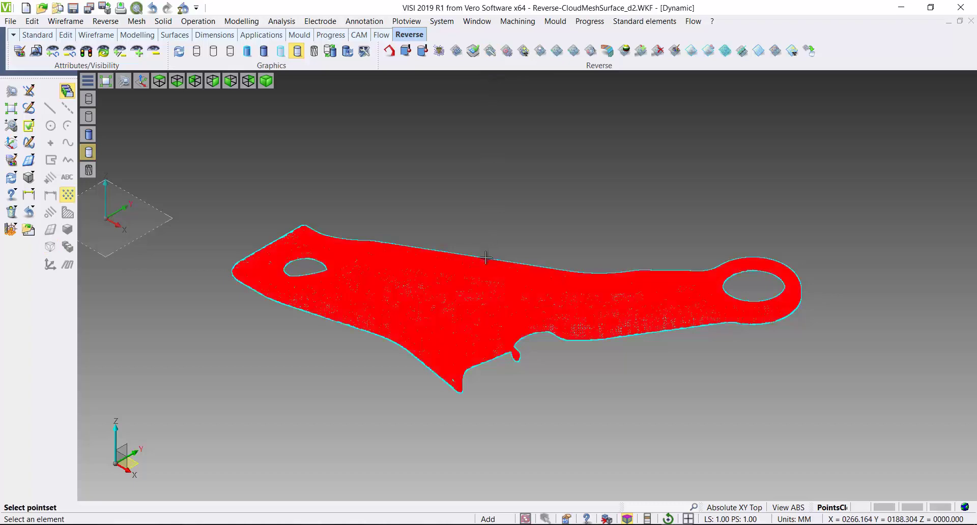
click(490, 363)
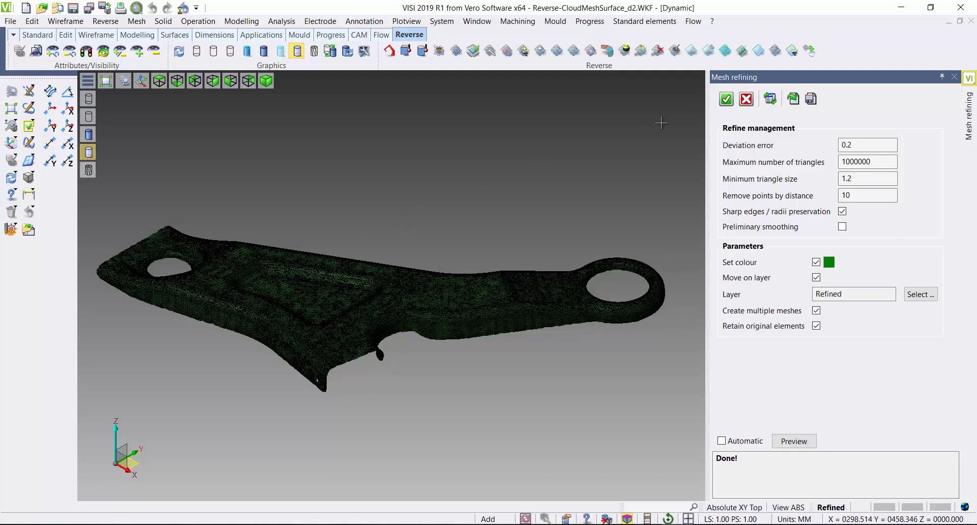
click(726, 100)
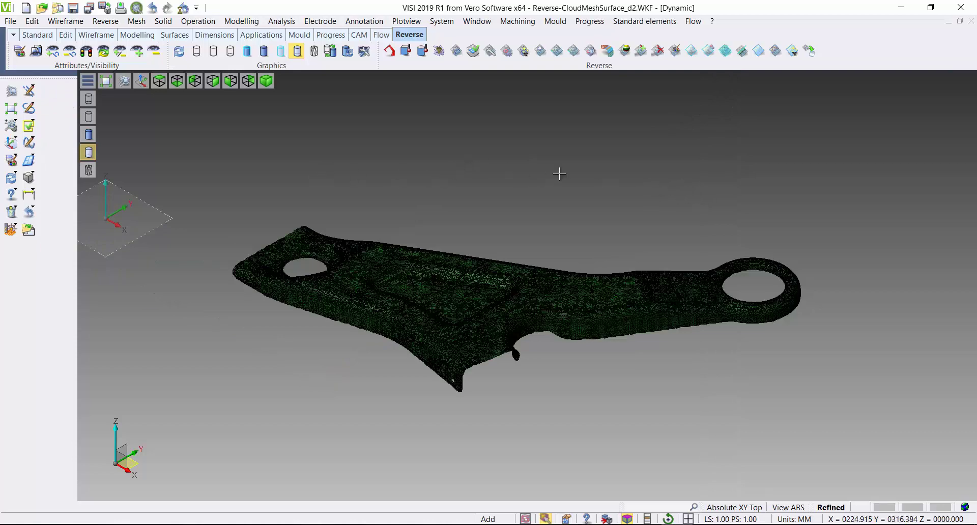
Window-select every gap boundary on the refined mesh for Fill gaps
click(473, 51)
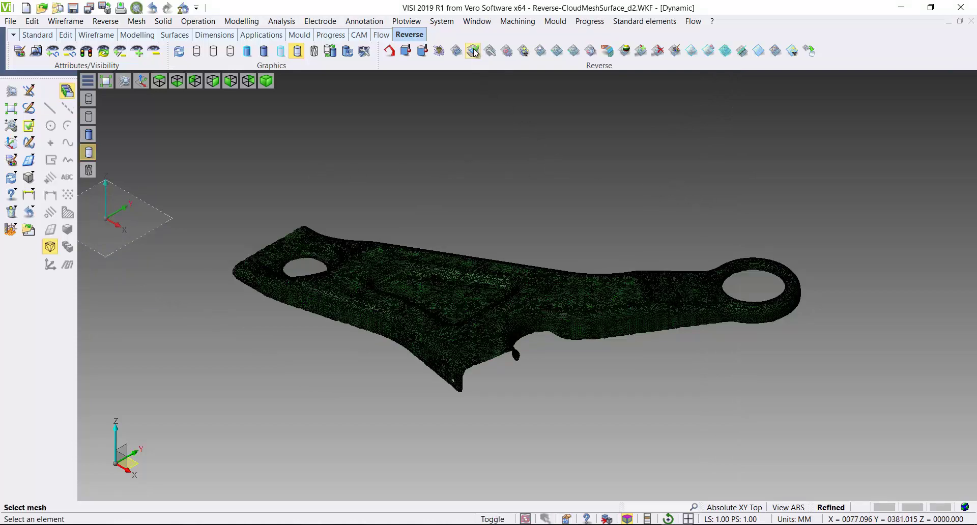
click(531, 306)
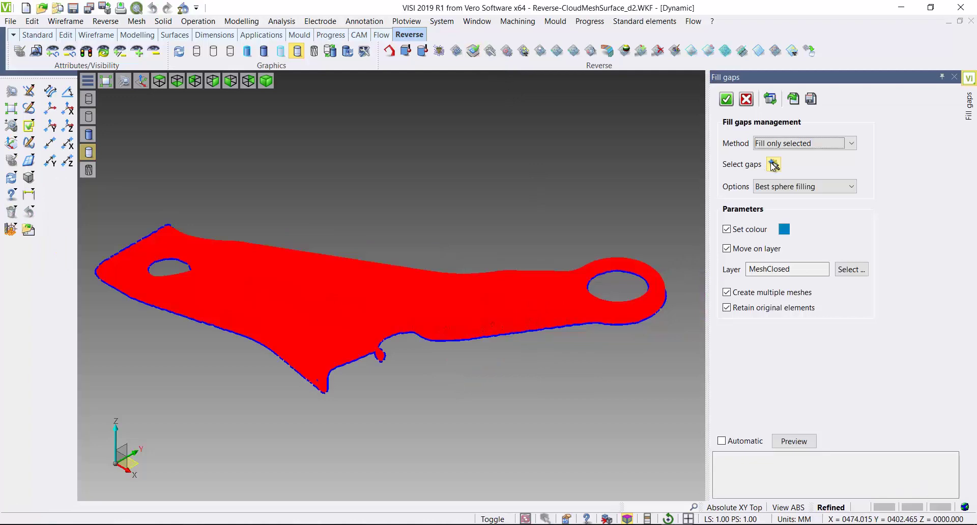
click(774, 164)
drag(89, 201, 695, 429)
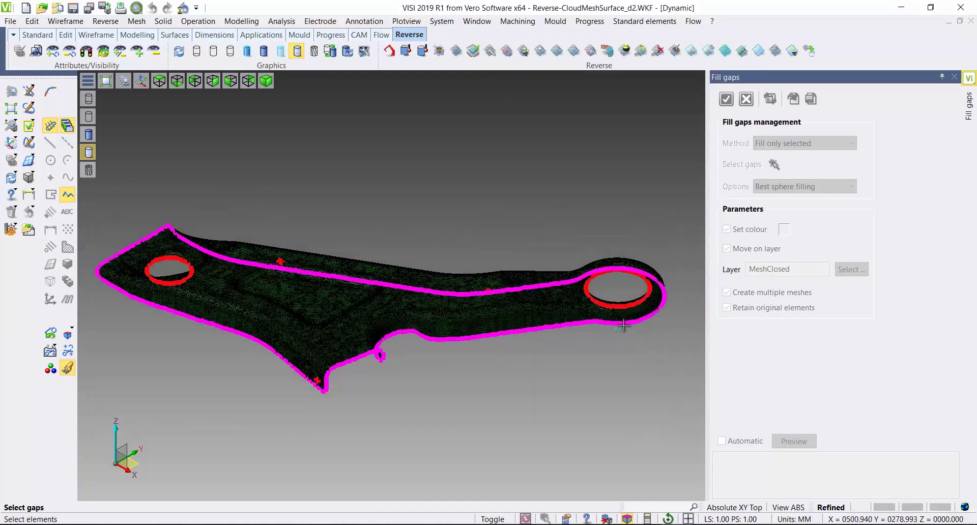
Exclude the outer border and both bolt holes, then preview Best sphere filling onto MeshClosed
click(621, 325)
click(588, 282)
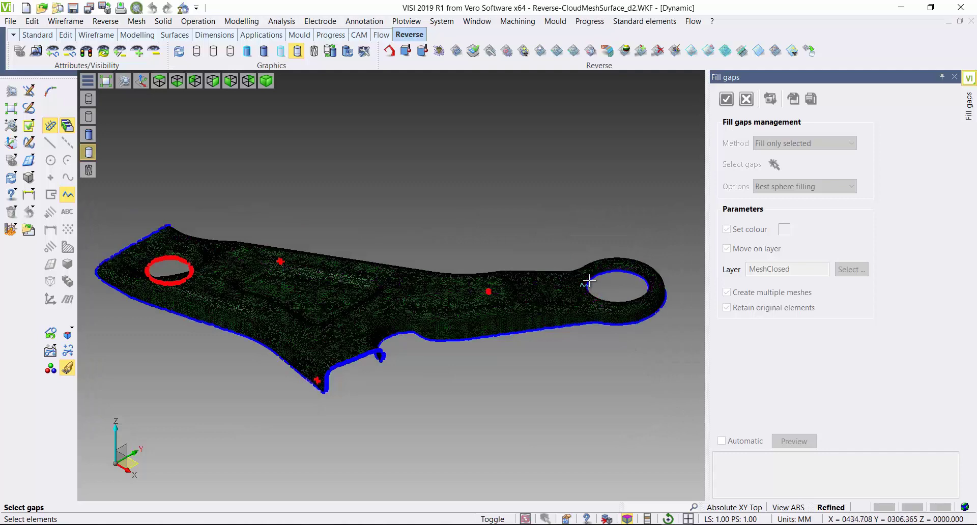
click(161, 260)
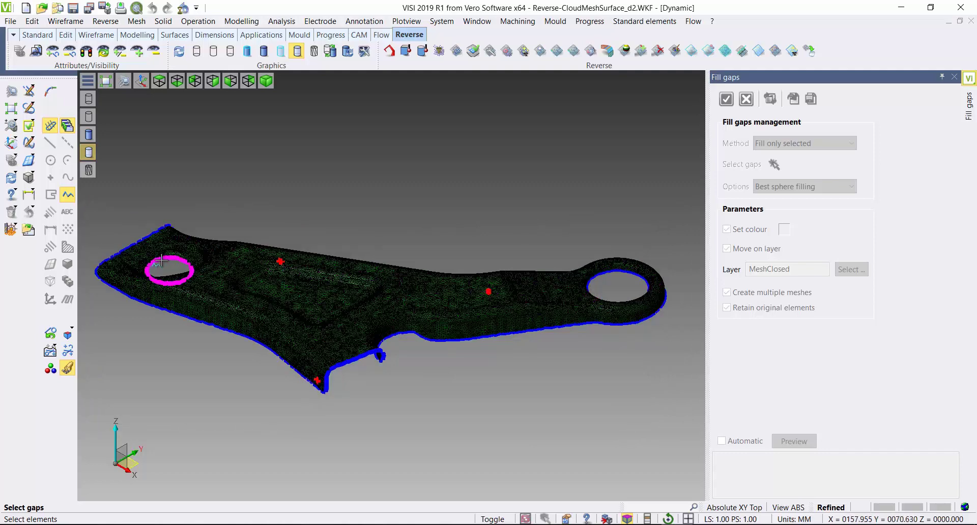
right_click(488, 406)
click(790, 441)
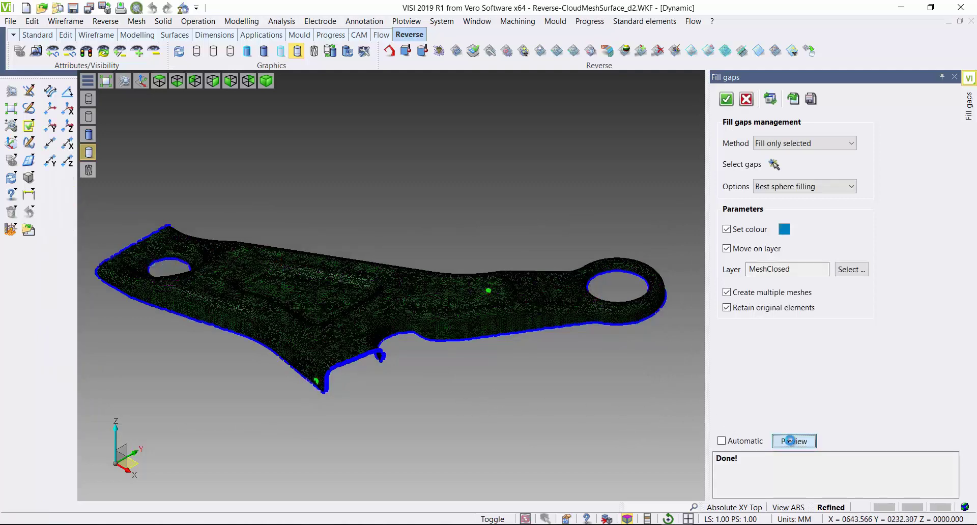
scroll(464, 268, up, 5)
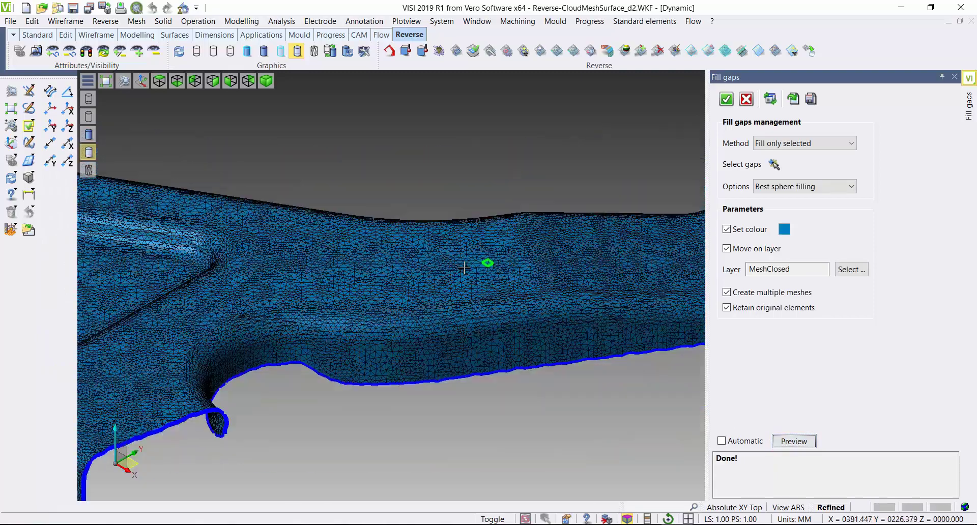
scroll(464, 268, down, 6)
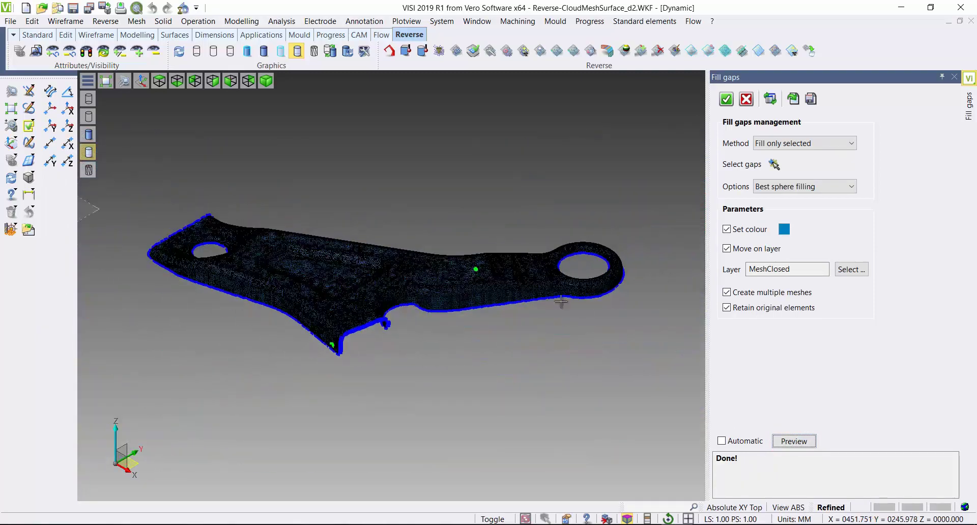
Commit the gap filling, then preview 6-cycle smoothing of the bracket mesh
click(726, 98)
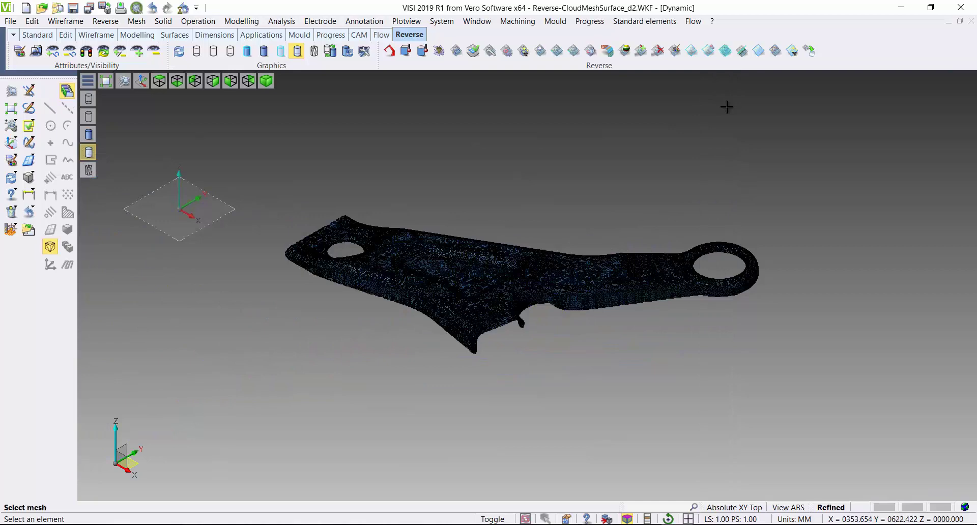
key(Escape)
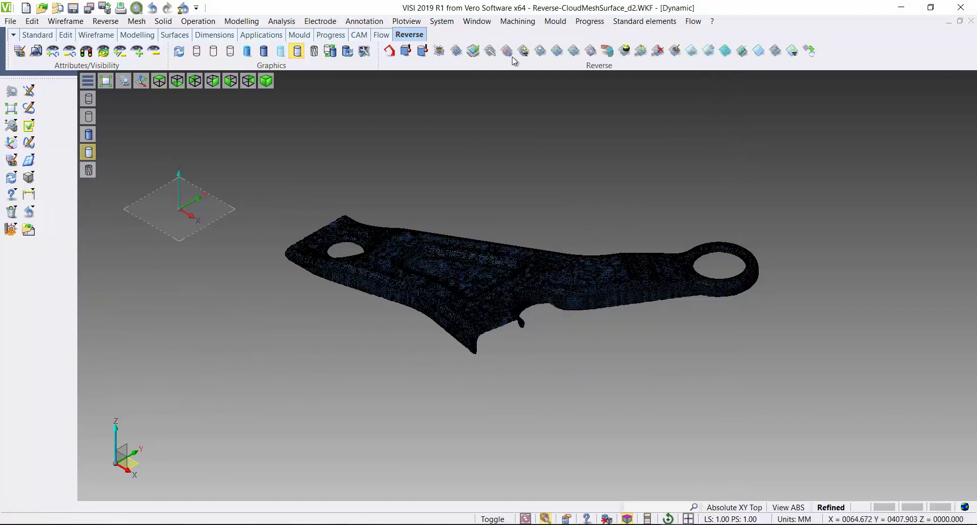
click(510, 54)
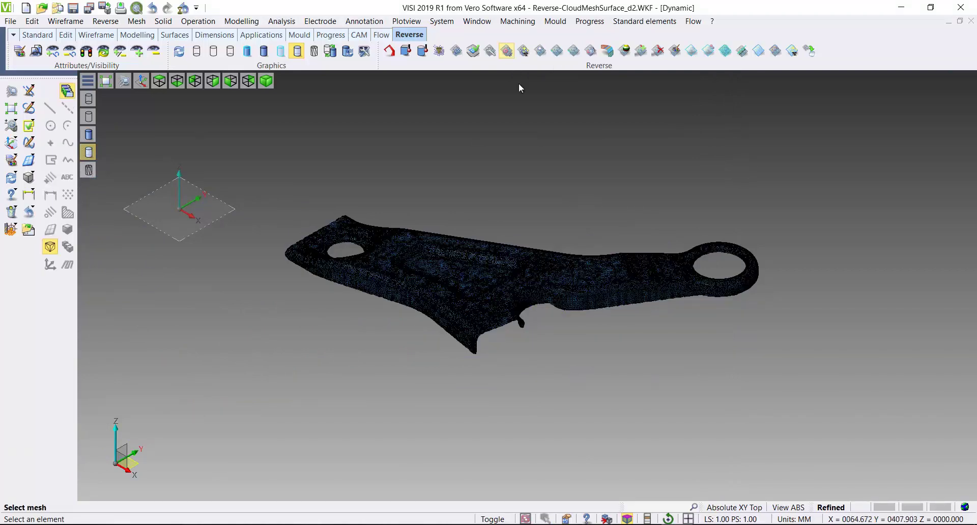
click(520, 274)
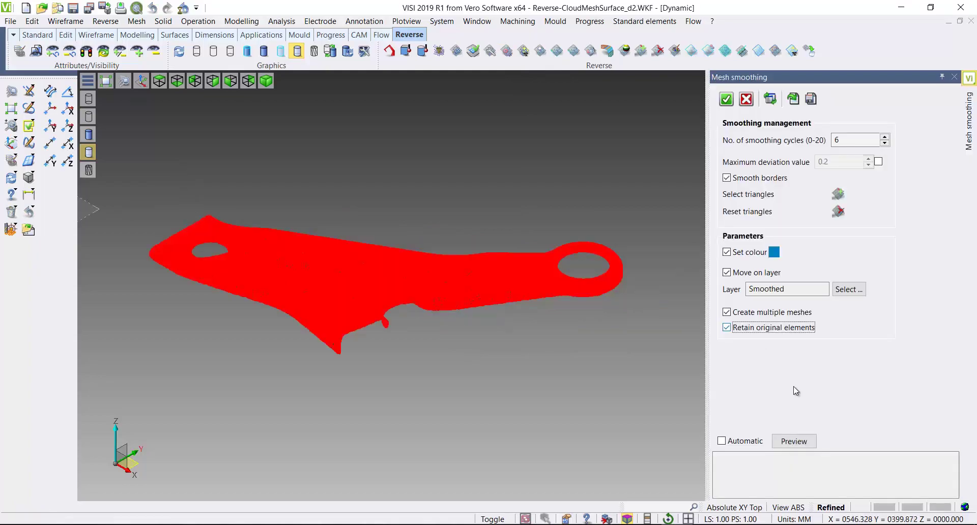
click(803, 442)
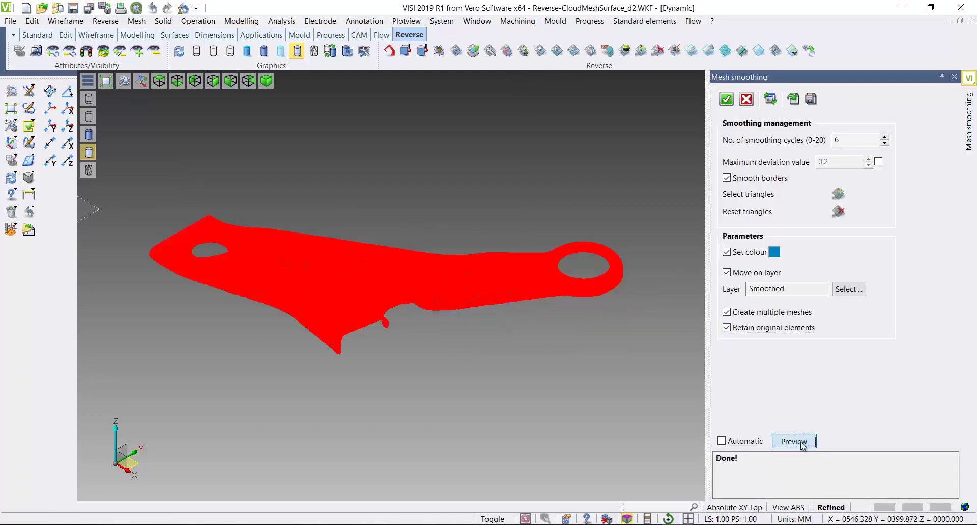
scroll(349, 273, up, 1)
scroll(349, 273, up, 2)
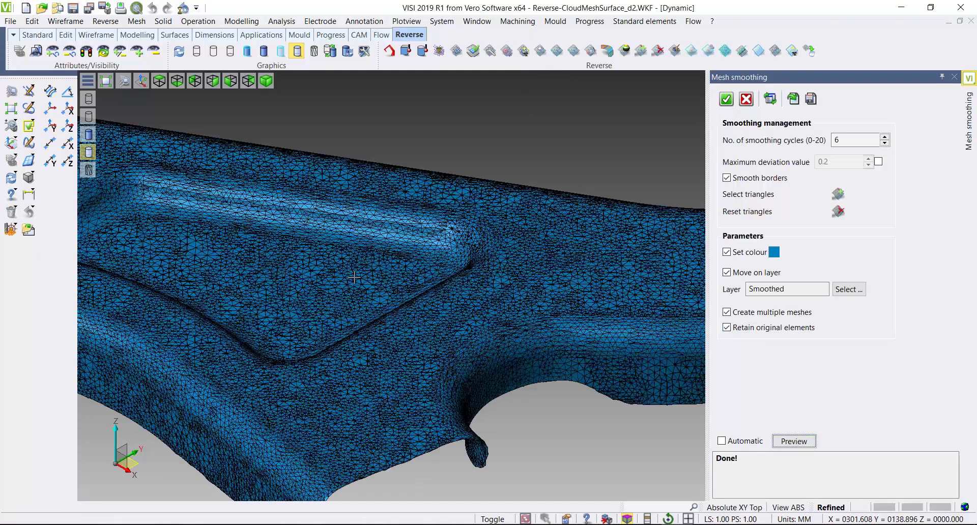
scroll(367, 290, down, 3)
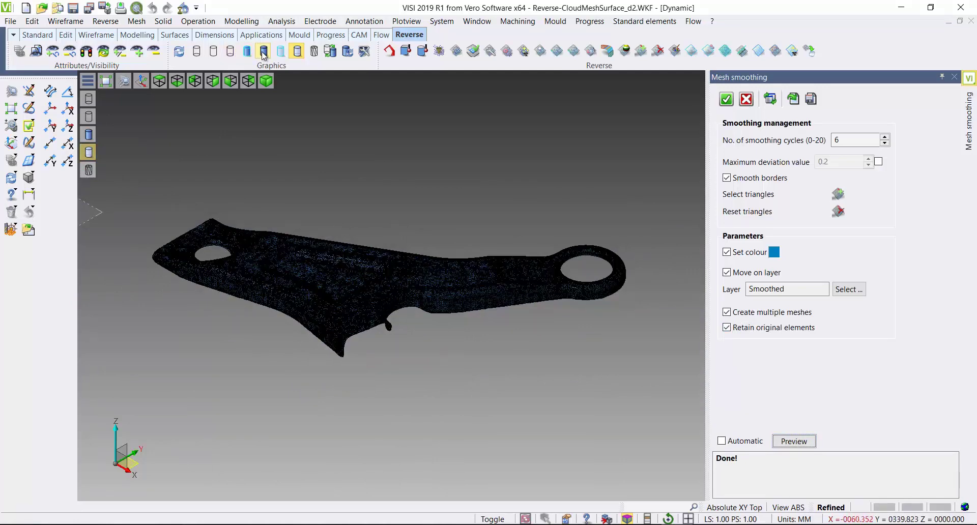
Check the smoothed mesh in solid and transparent-outline shading, then apply it to the Smoothed layer
click(264, 51)
click(247, 51)
scroll(324, 239, up, 3)
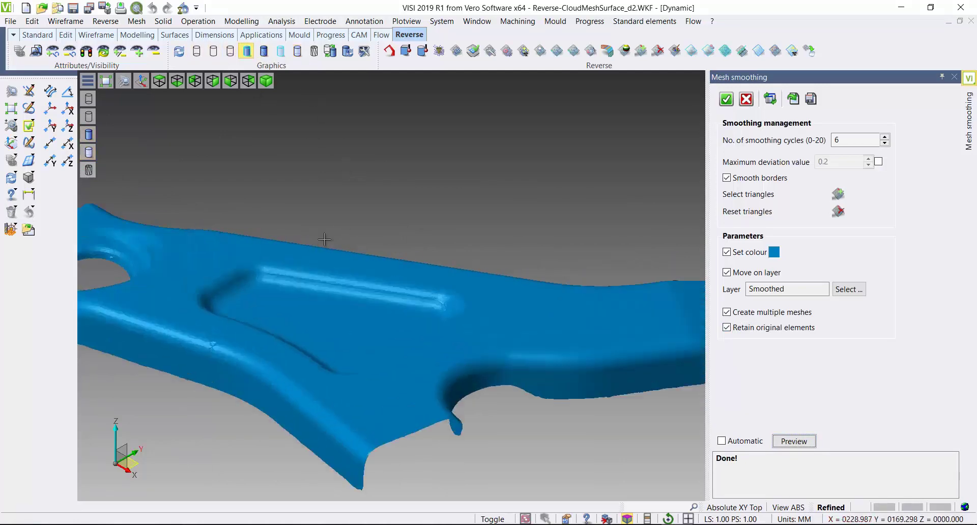
scroll(324, 239, down, 3)
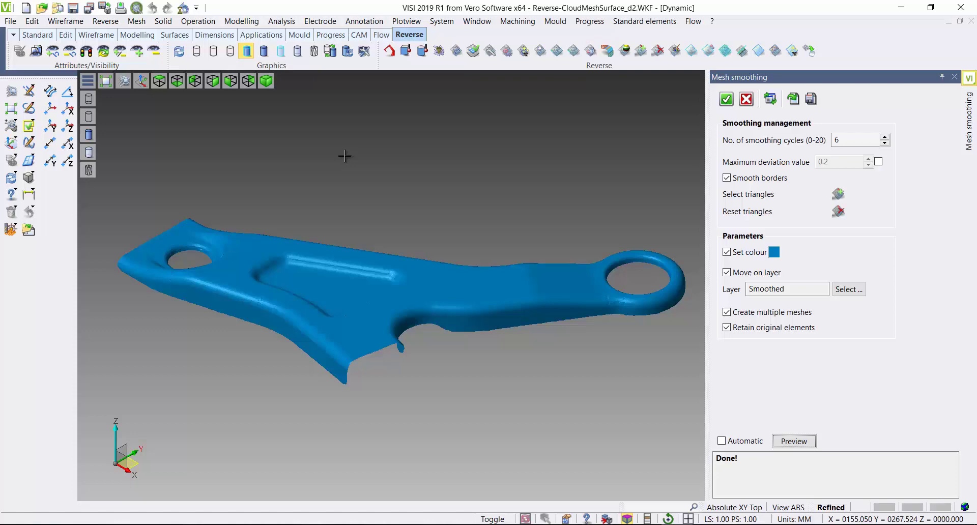
click(298, 51)
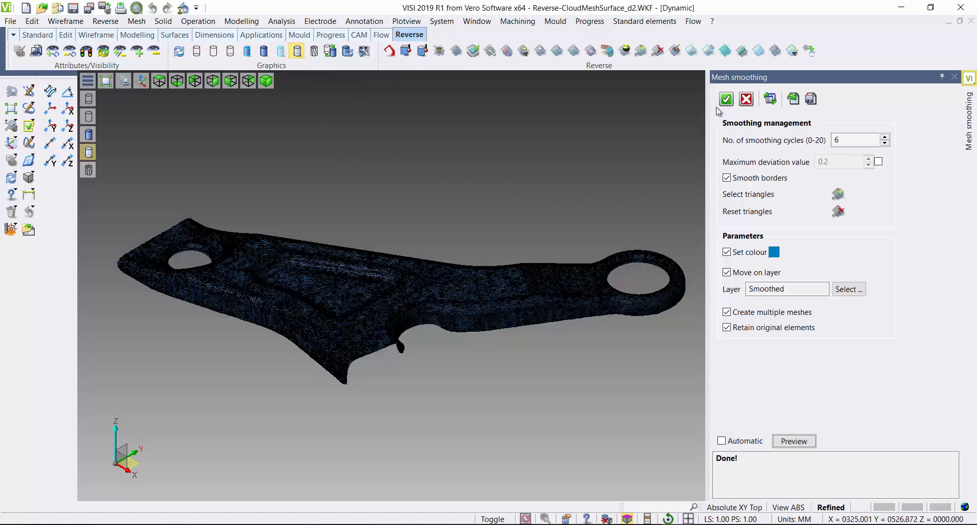
click(728, 98)
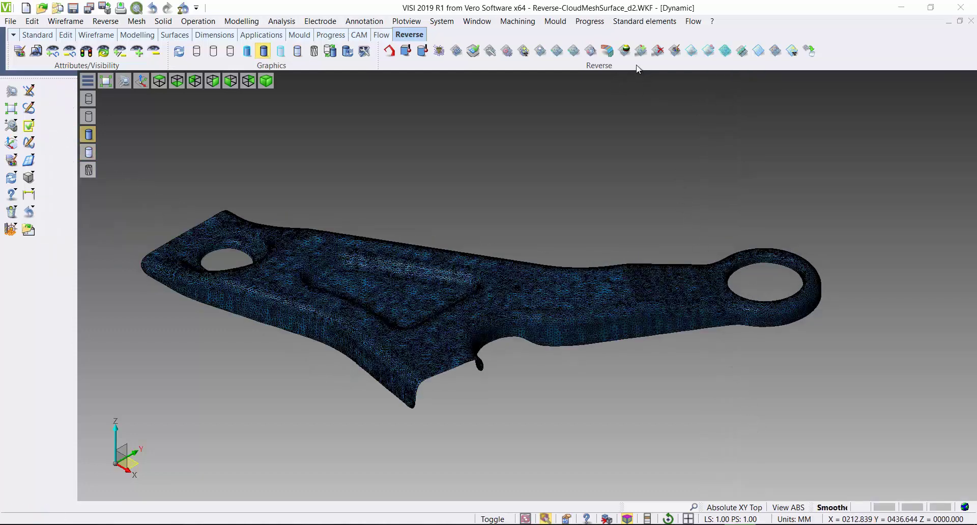
Preview draft analysis of the smoothed mesh: ranges 0.862, 26.394, 75.739, max 99.075, curves on
click(625, 51)
click(645, 291)
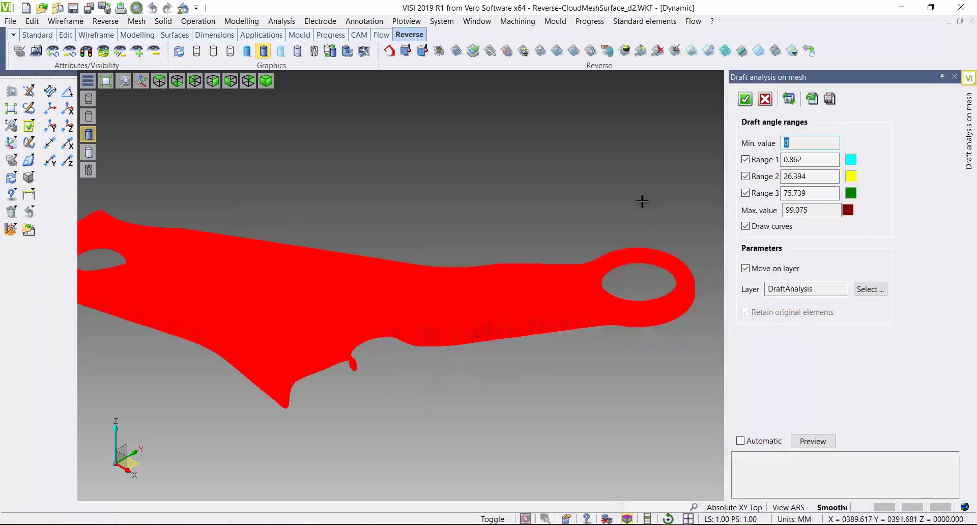
scroll(616, 209, down, 1)
click(823, 443)
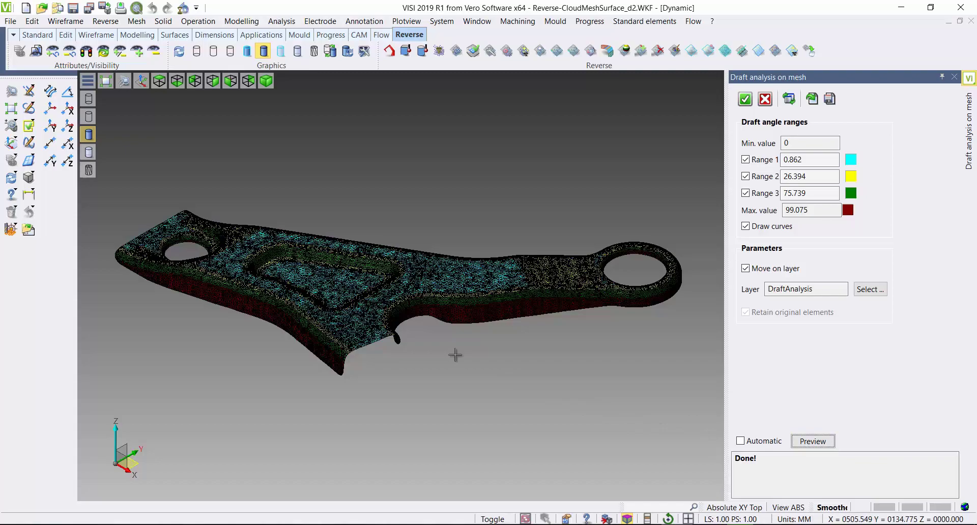
scroll(317, 313, up, 2)
scroll(360, 290, down, 2)
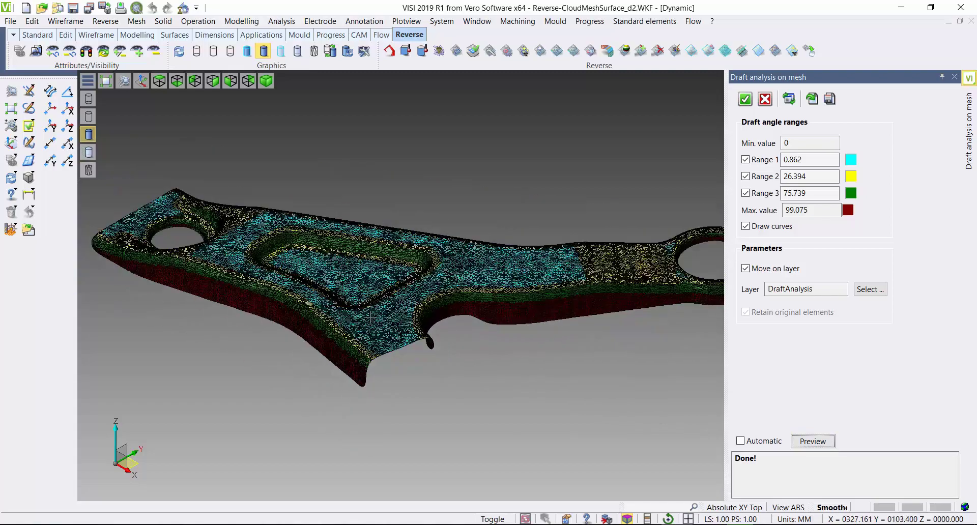
scroll(337, 382, up, 2)
scroll(334, 340, down, 3)
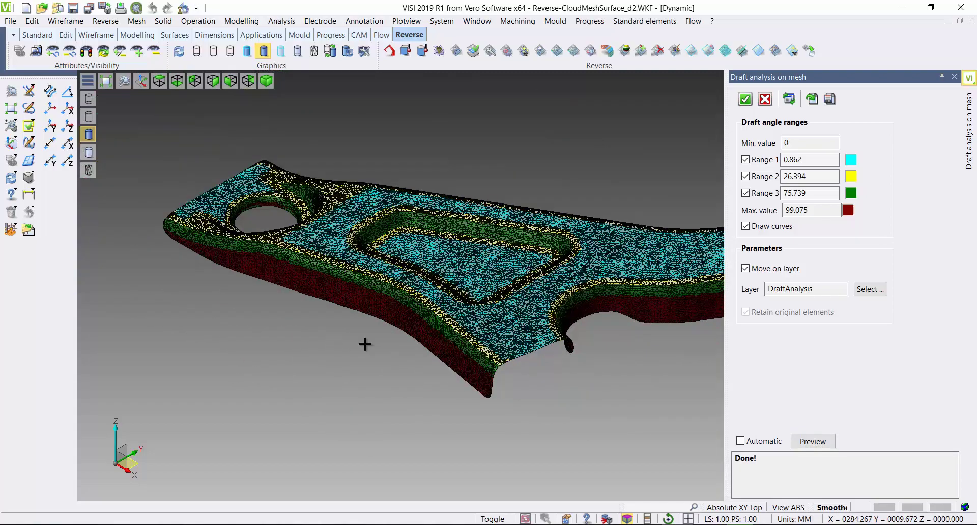
Pan and orbit to inspect the draft colouring around the right-end hole and pocket
middle_drag(511, 387, 496, 440)
scroll(326, 295, up, 5)
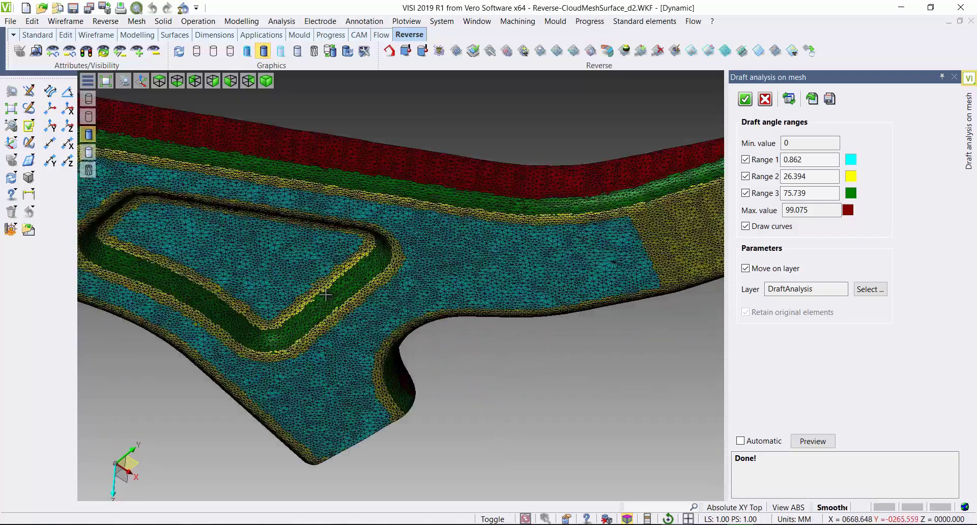
middle_drag(462, 389, 573, 344)
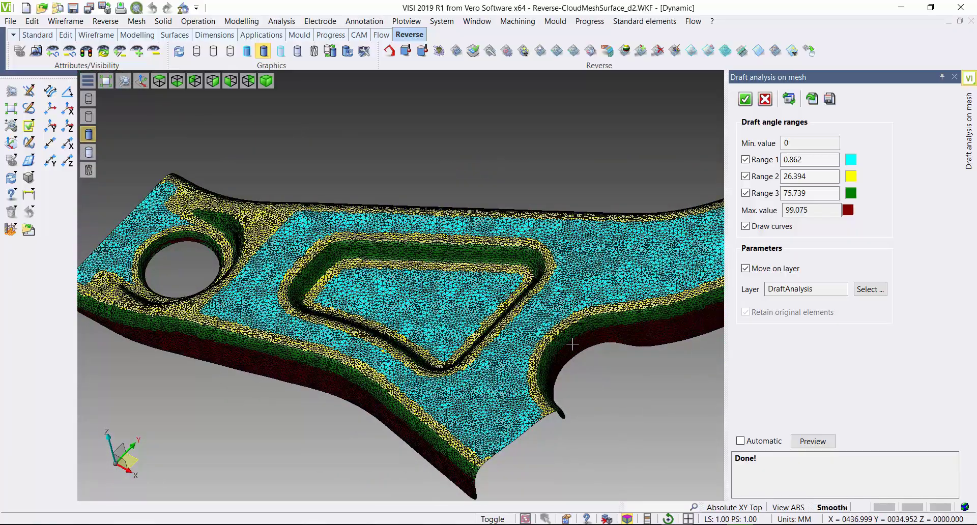
scroll(572, 345, down, 5)
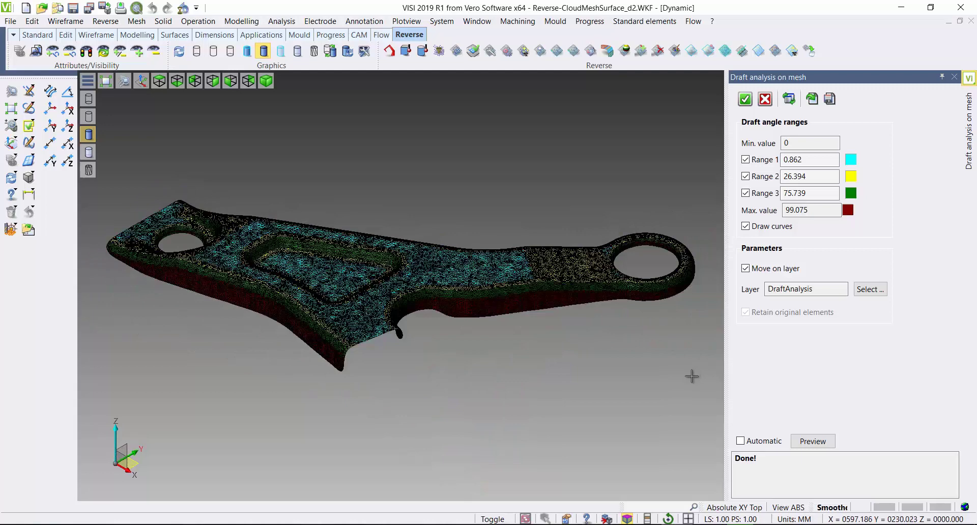
Apply the draft analysis curves and select the pocket boundary curve for smoothing
click(727, 99)
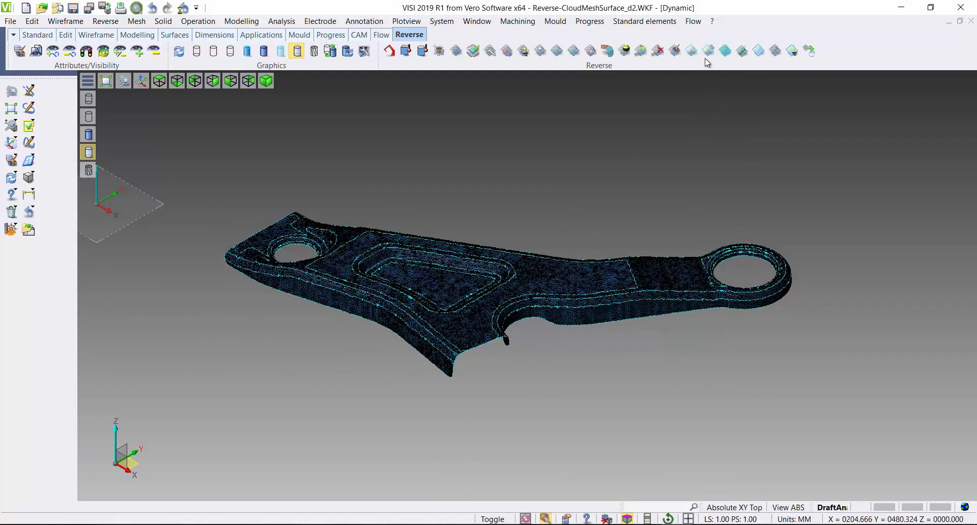
click(708, 51)
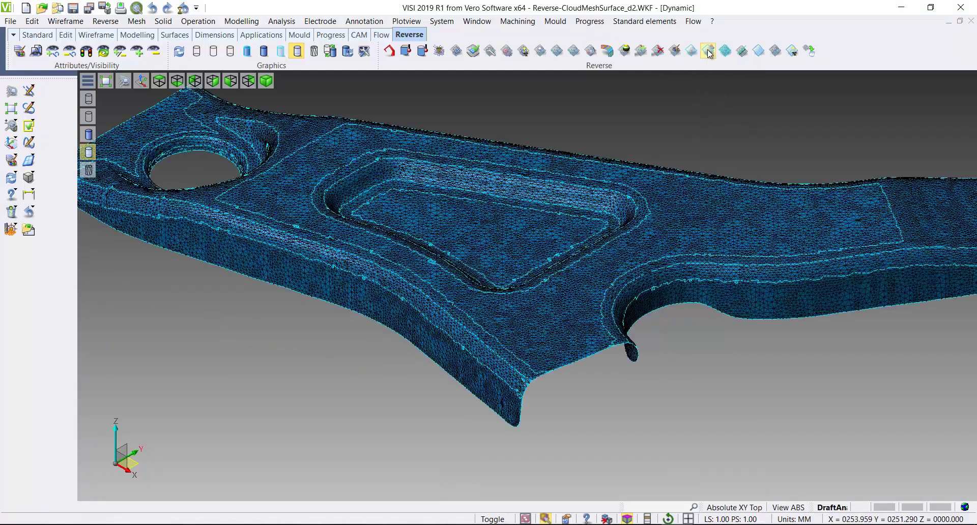
click(558, 210)
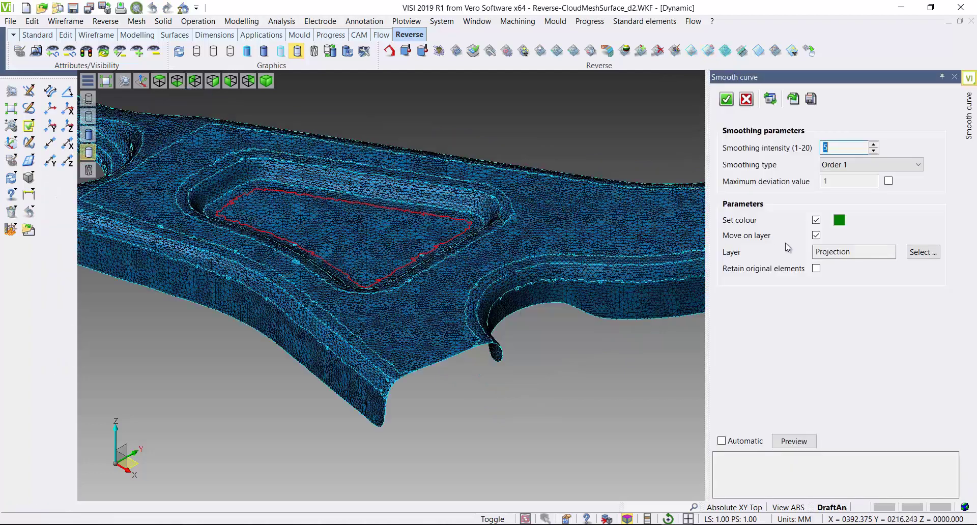
Smooth the pocket curve at intensity 5 in orange, then hide the curves
click(839, 220)
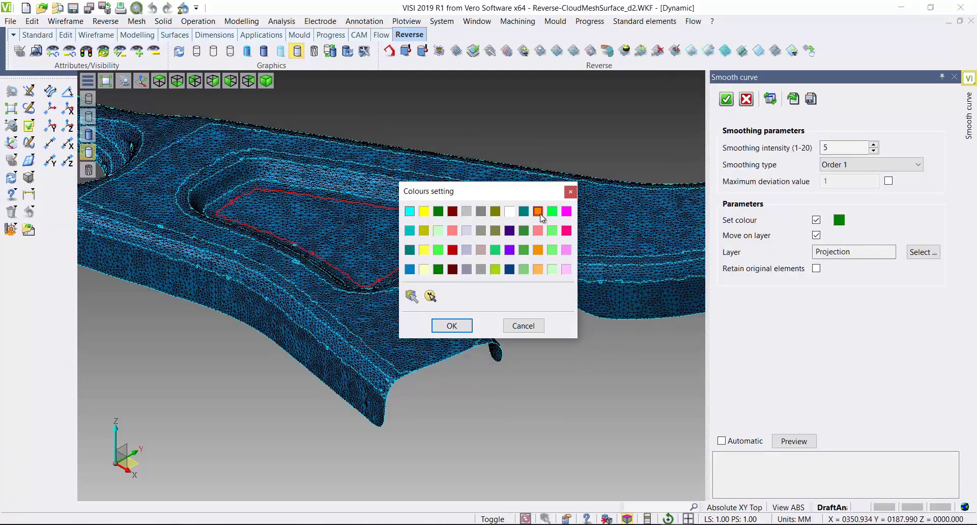
click(441, 331)
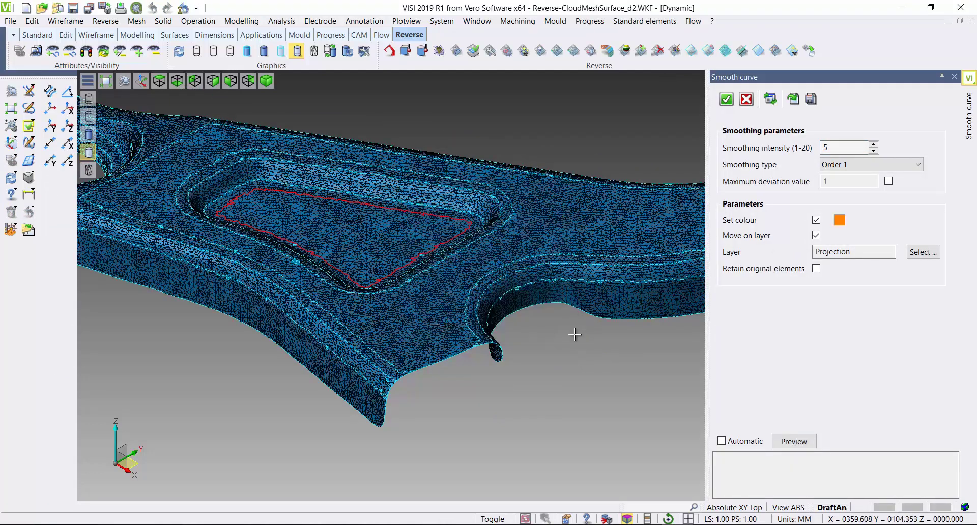
click(803, 443)
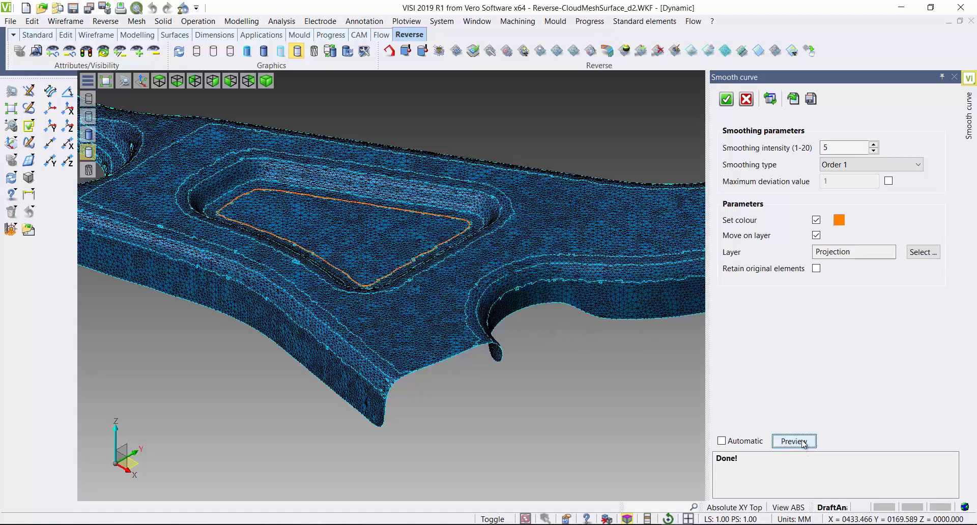
click(727, 99)
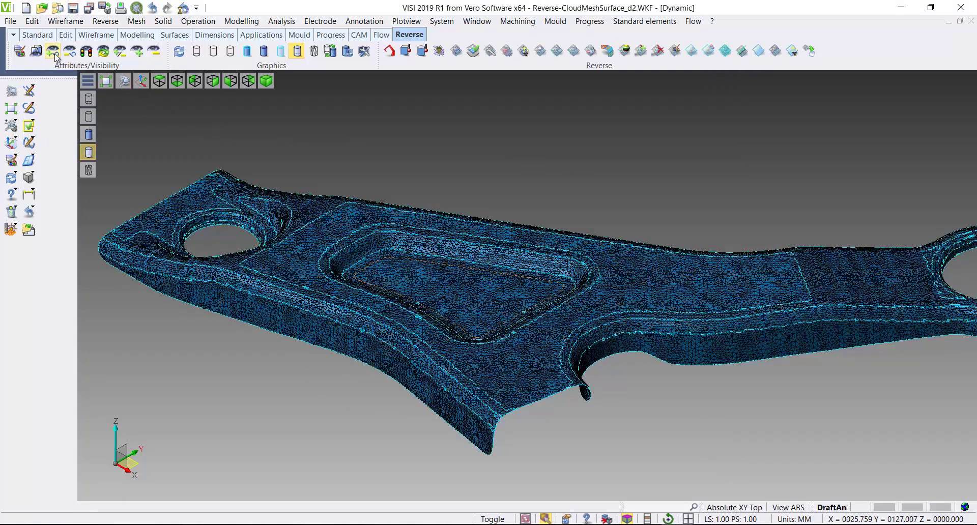
click(87, 50)
Imprint the smoothed pocket curve onto the bracket mesh, normal to the mesh at 0.001 tolerance
click(742, 53)
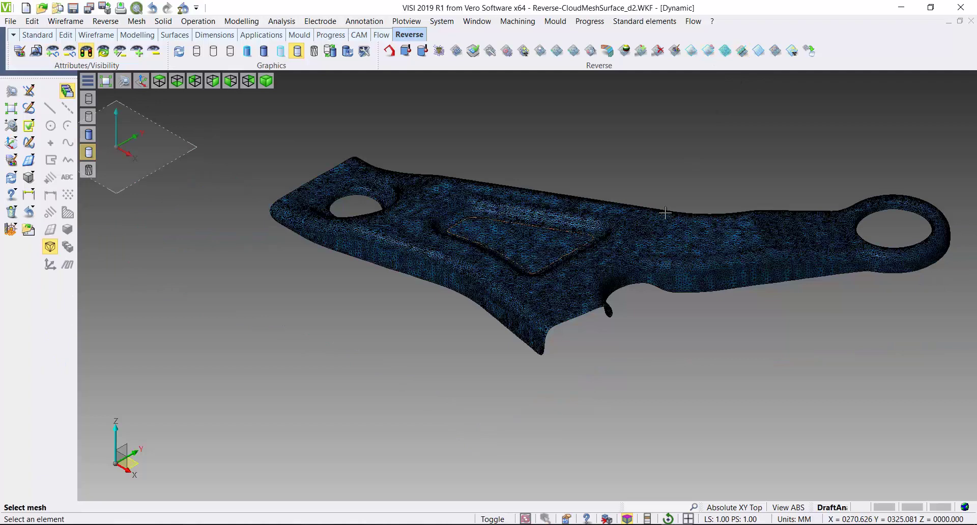
click(569, 238)
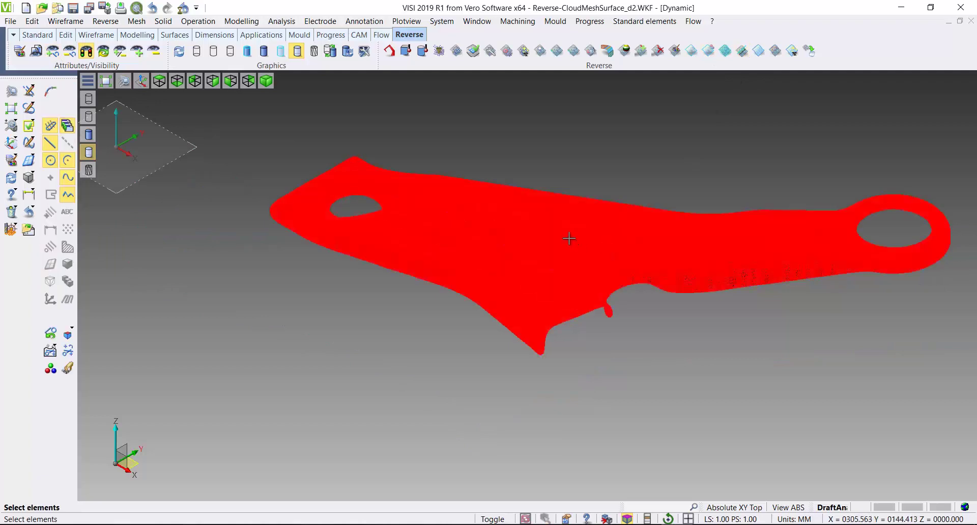
scroll(535, 233, up, 3)
click(536, 225)
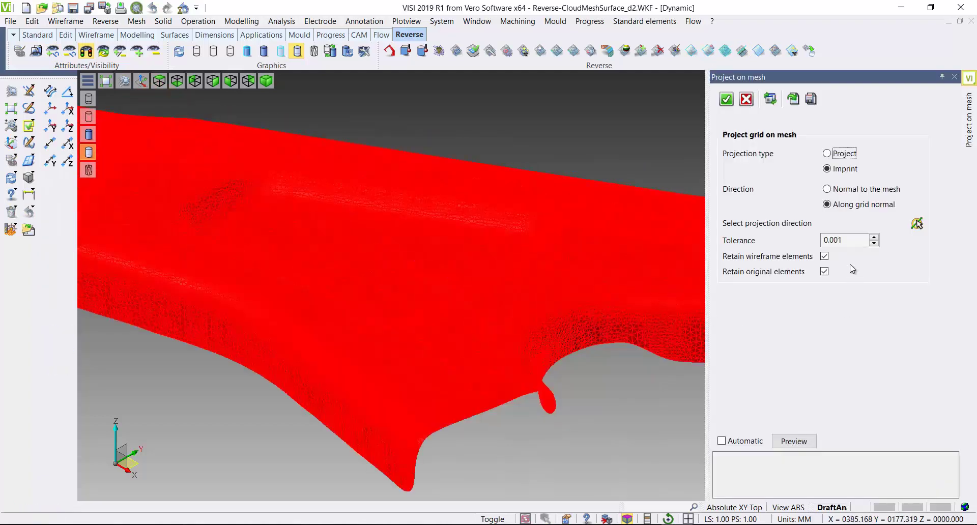
click(827, 191)
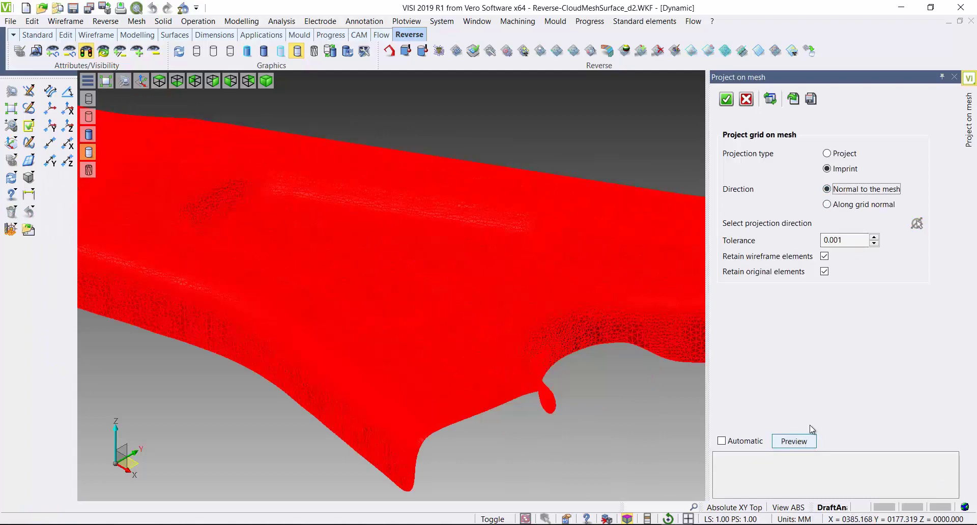
click(791, 443)
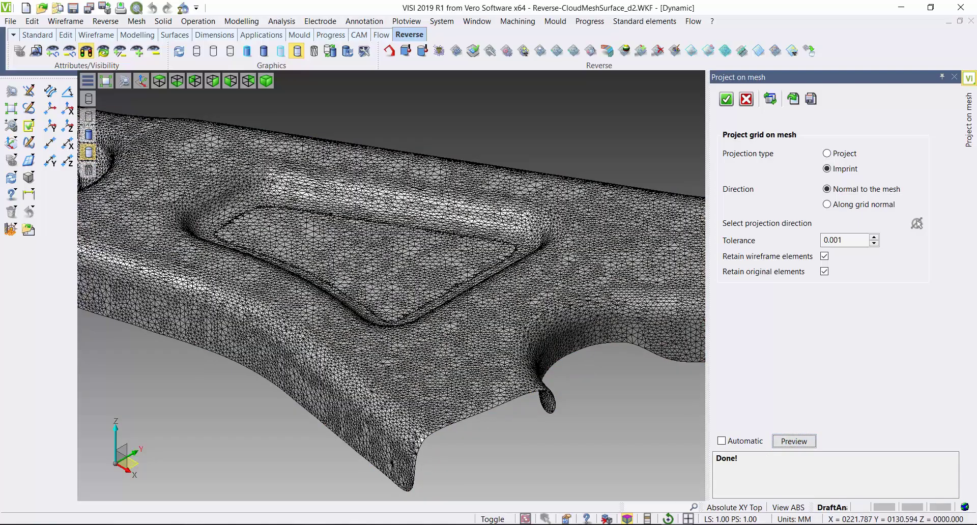
scroll(387, 223, up, 3)
scroll(387, 222, down, 5)
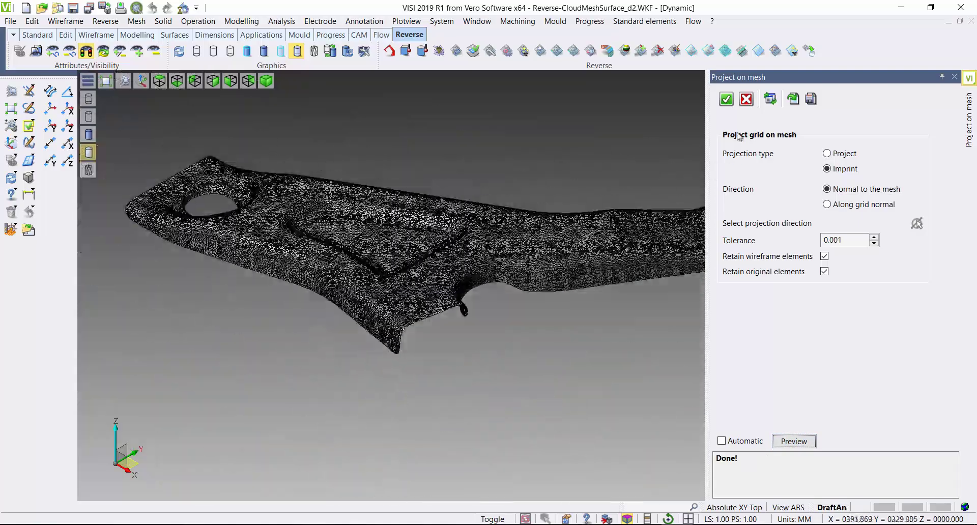
click(726, 99)
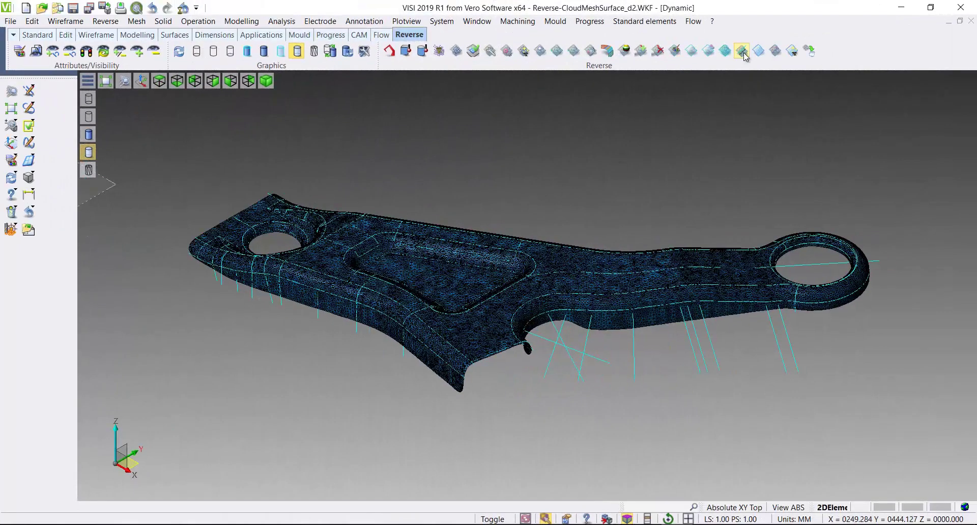
Imprint all remaining draft curves, window-selected around the part, onto the bracket mesh
click(742, 50)
click(522, 271)
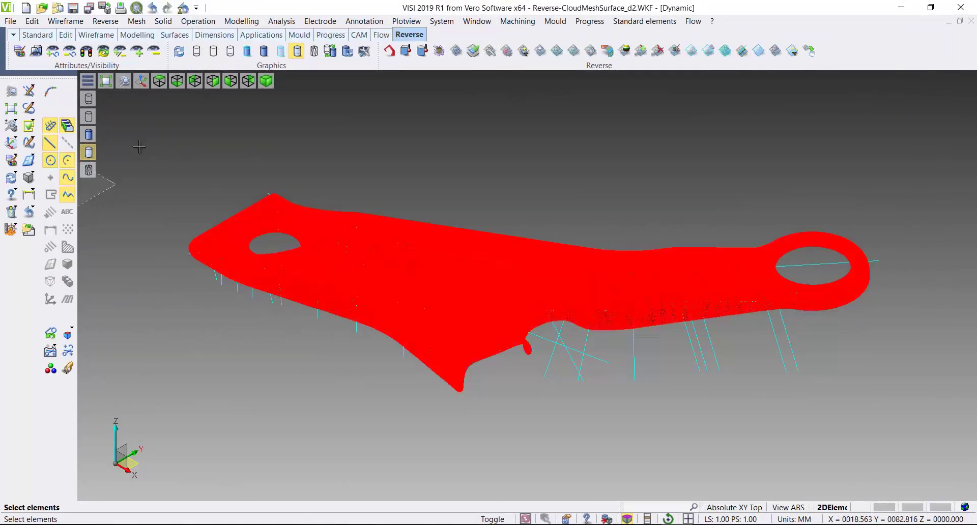
drag(136, 147, 921, 447)
right_click(922, 447)
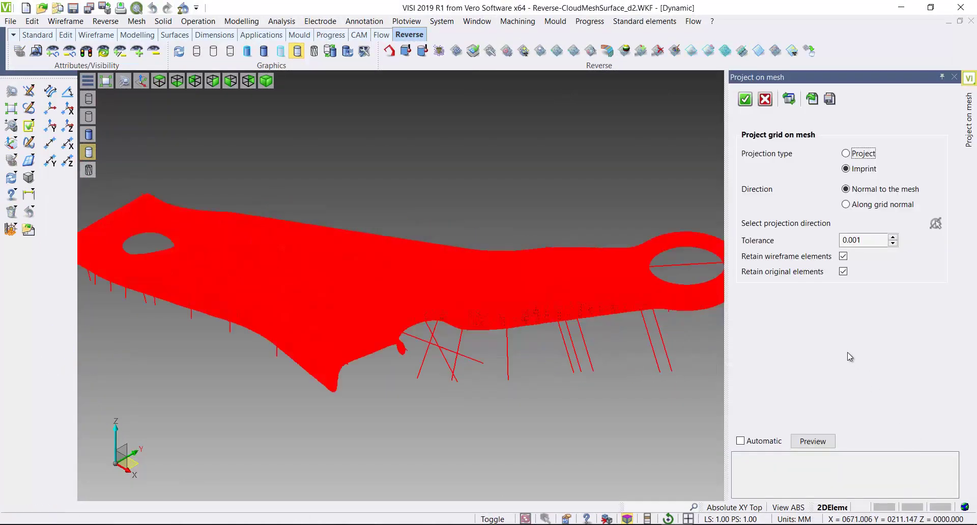
click(819, 442)
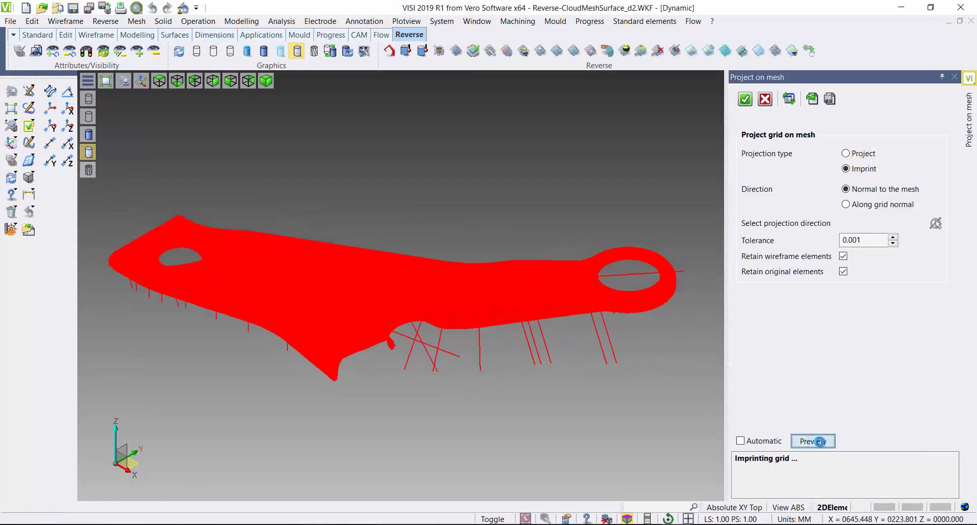
click(745, 100)
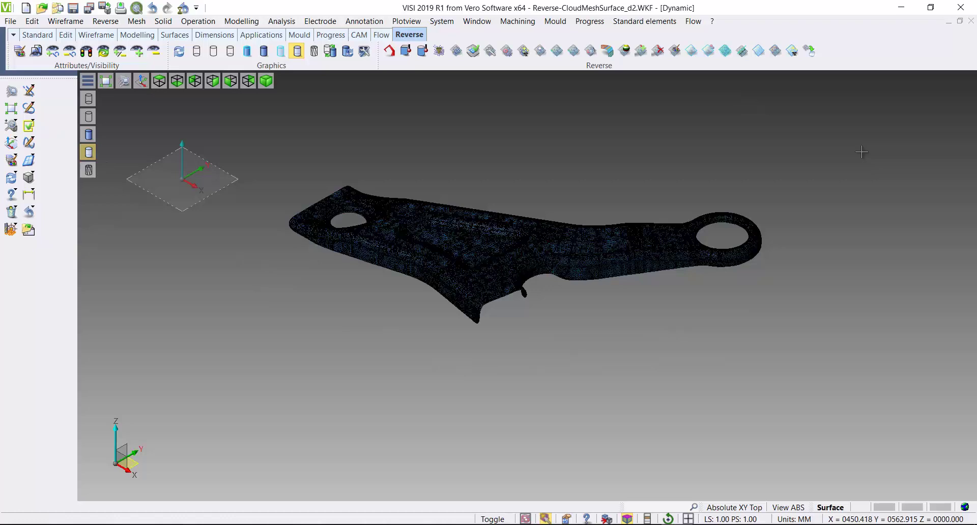
Centre the bracket and window-select all its mesh faces for surface conversion
scroll(705, 213, up, 5)
middle_drag(549, 218, 697, 190)
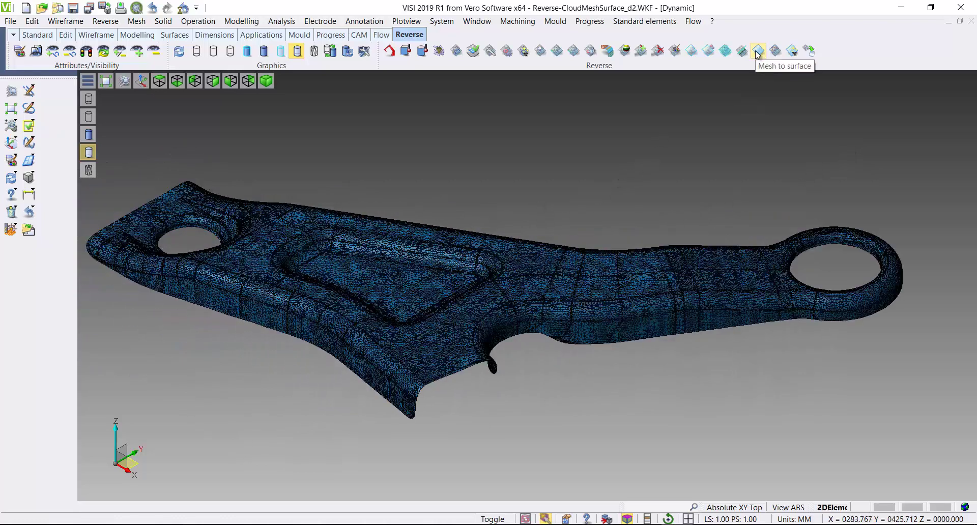
click(758, 51)
click(548, 265)
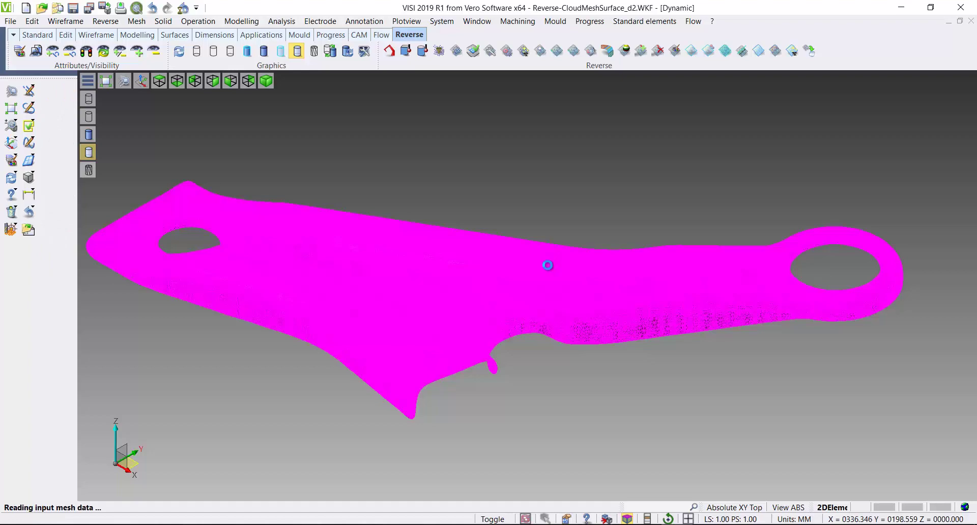
scroll(218, 254, down, 2)
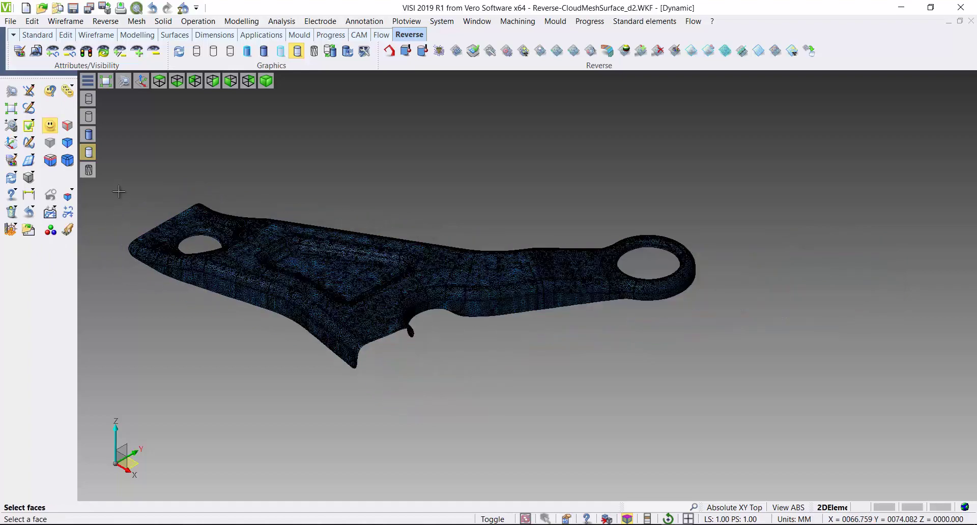
drag(118, 192, 748, 406)
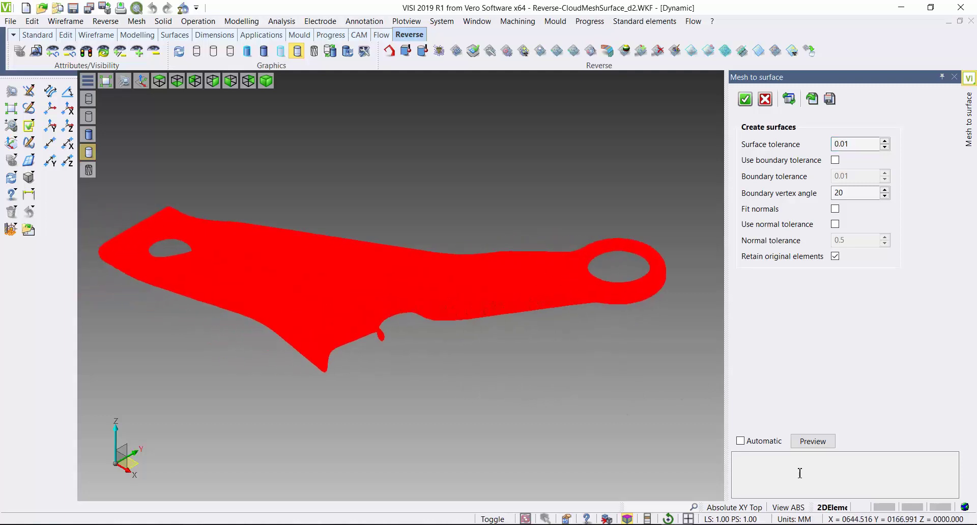
Create the orange surfaces at 0.01 surface tolerance and display them fully shaded
click(825, 443)
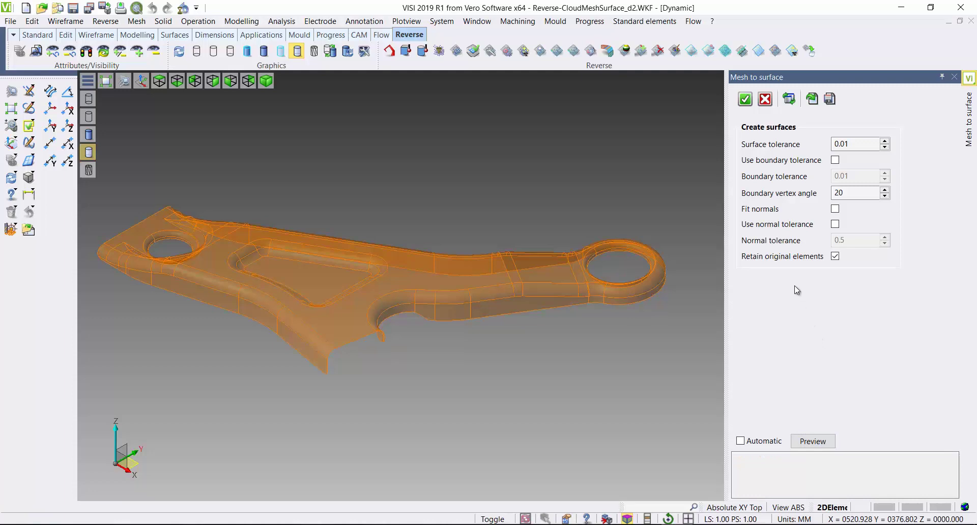
click(745, 100)
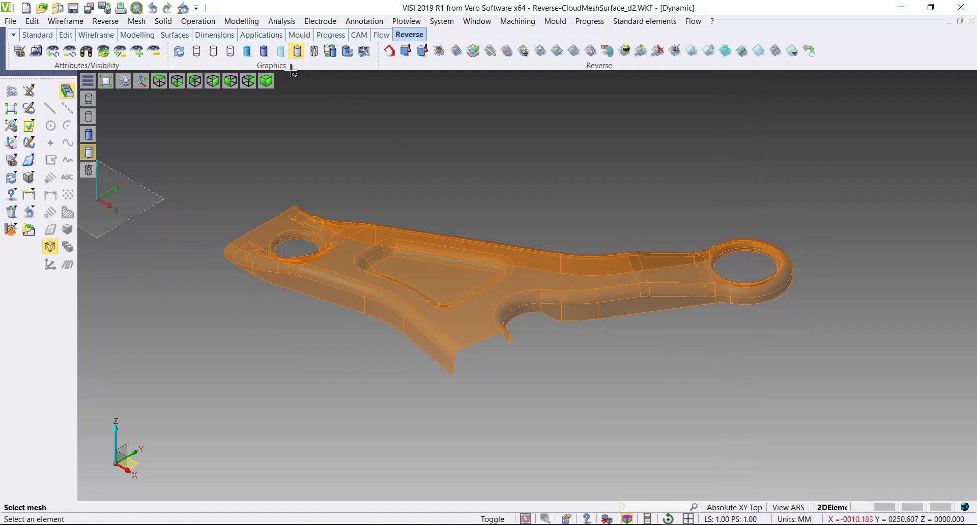
click(264, 51)
key(Escape)
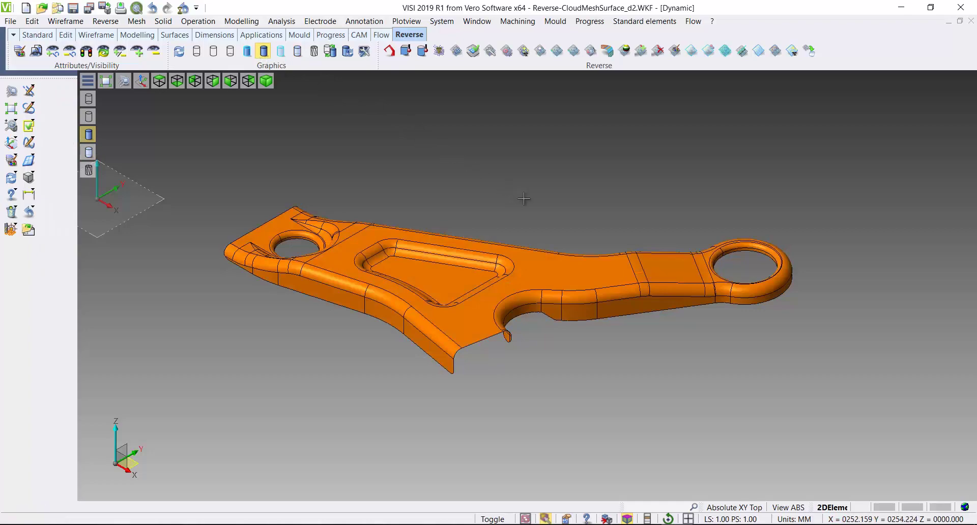